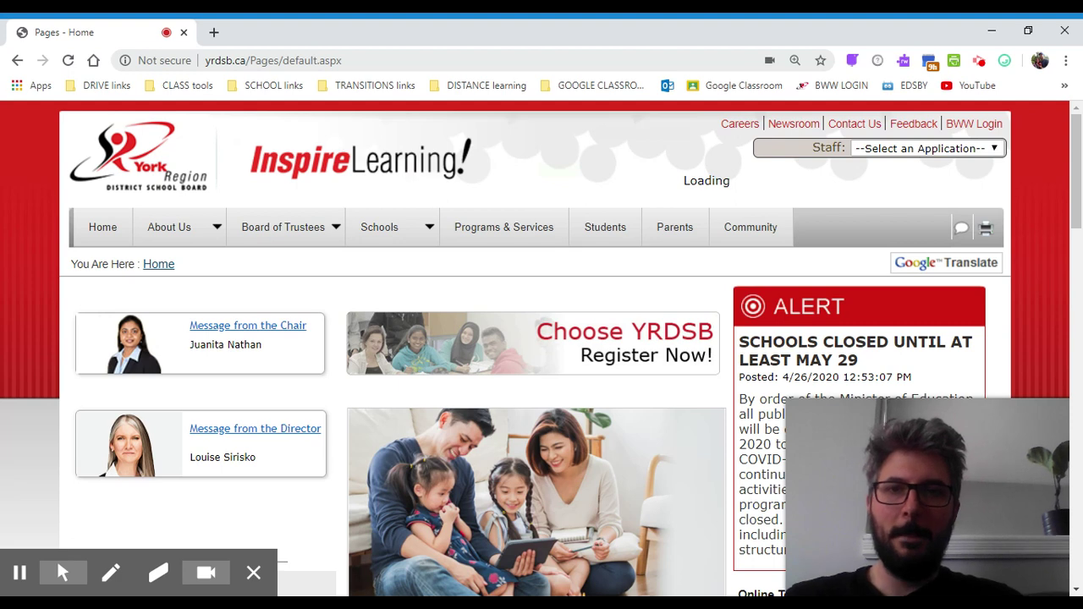
# Select the yrdsb.ca address in Chrome's address bar so it can be replaced.
pyautogui.click(273, 60)
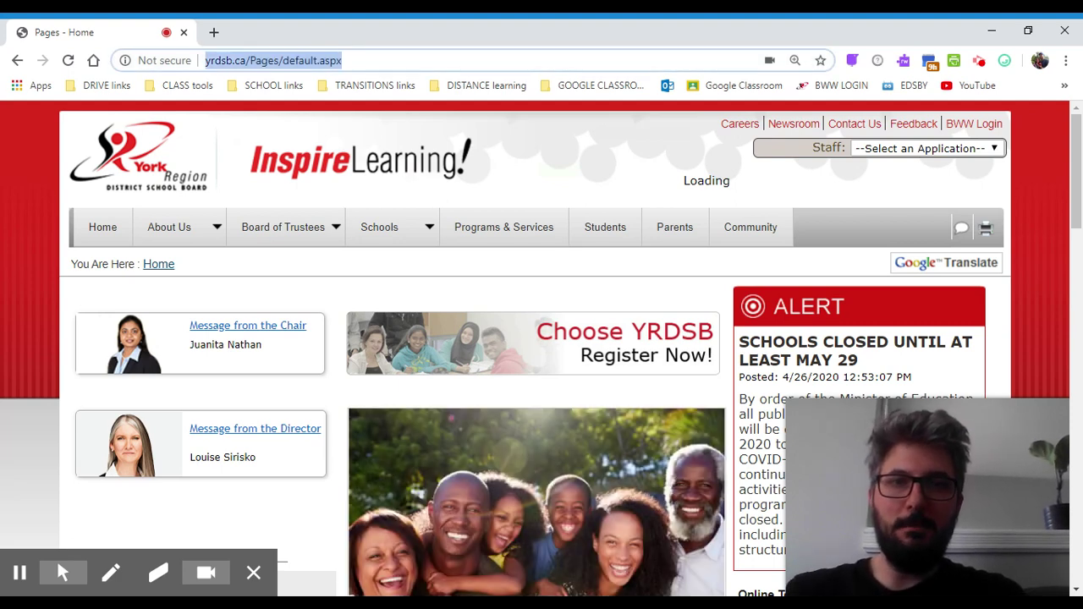
pyautogui.write('www.')
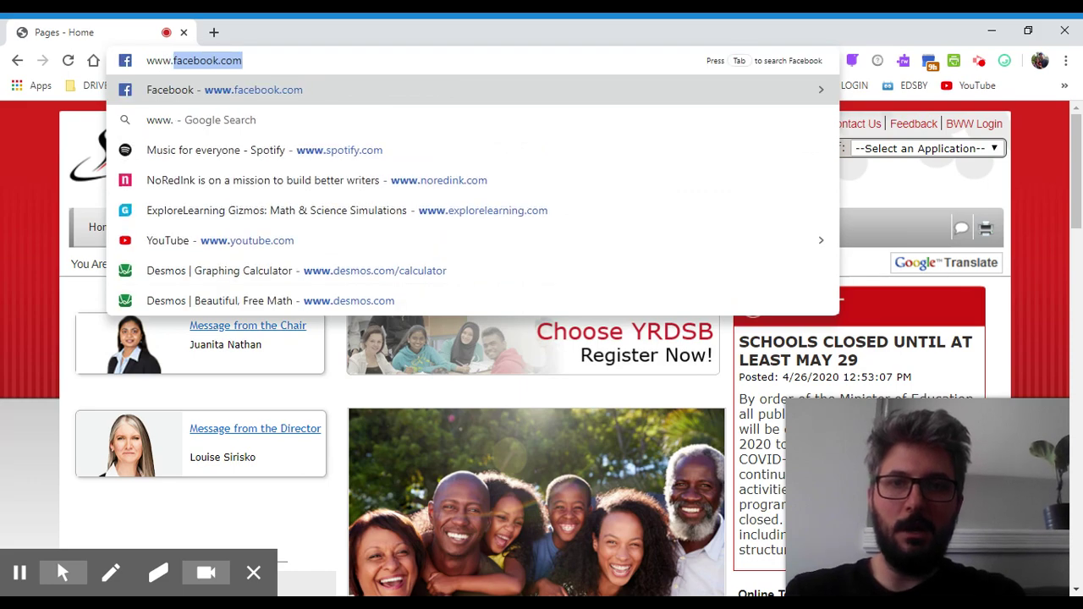
pyautogui.write('explore')
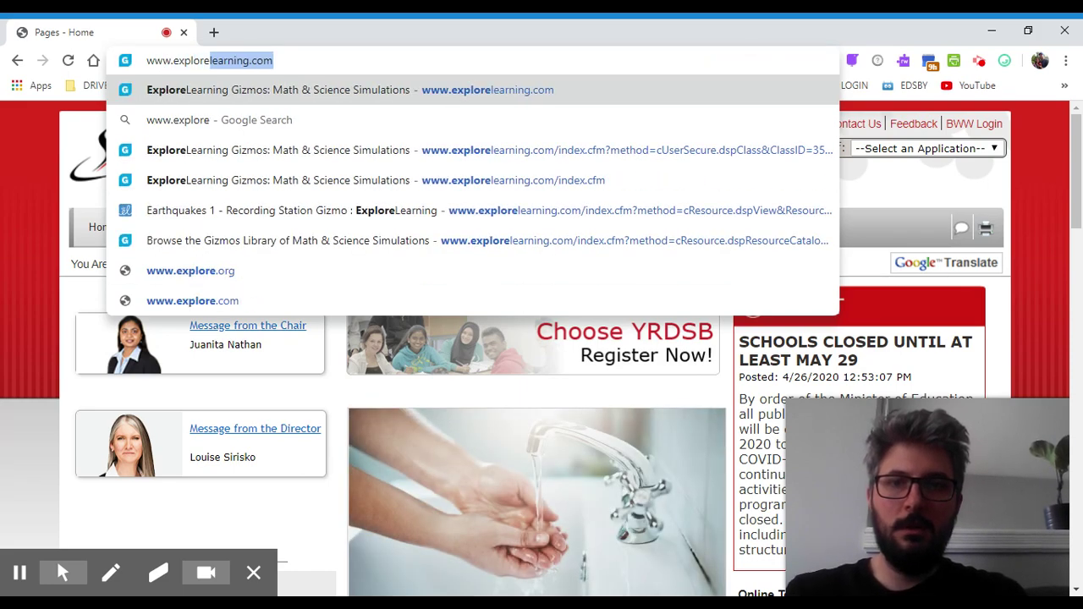
pyautogui.write('learning')
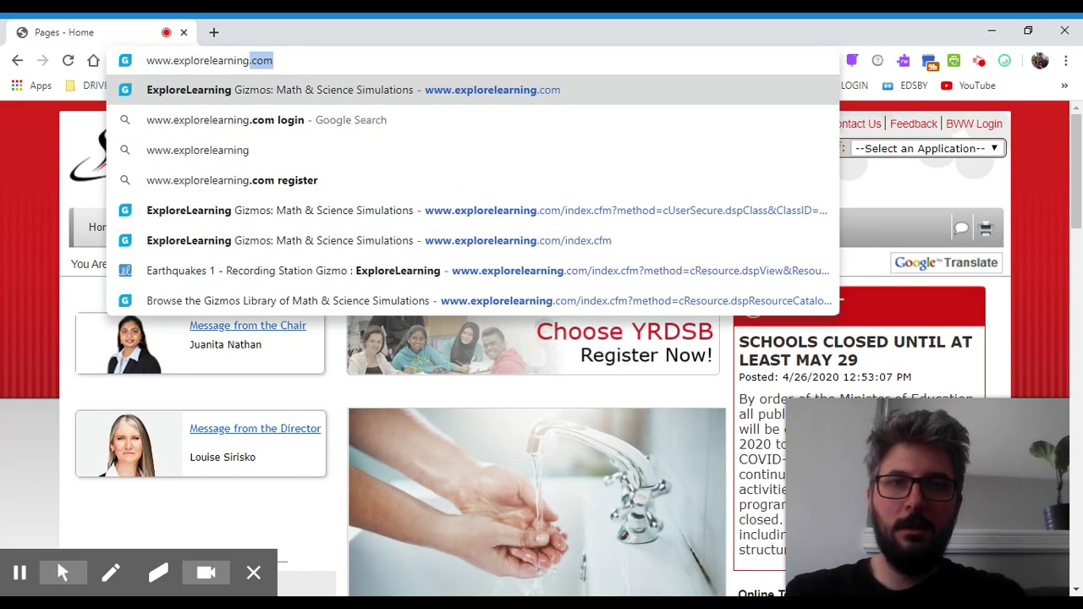
pyautogui.write('.com')
pyautogui.press('Return')
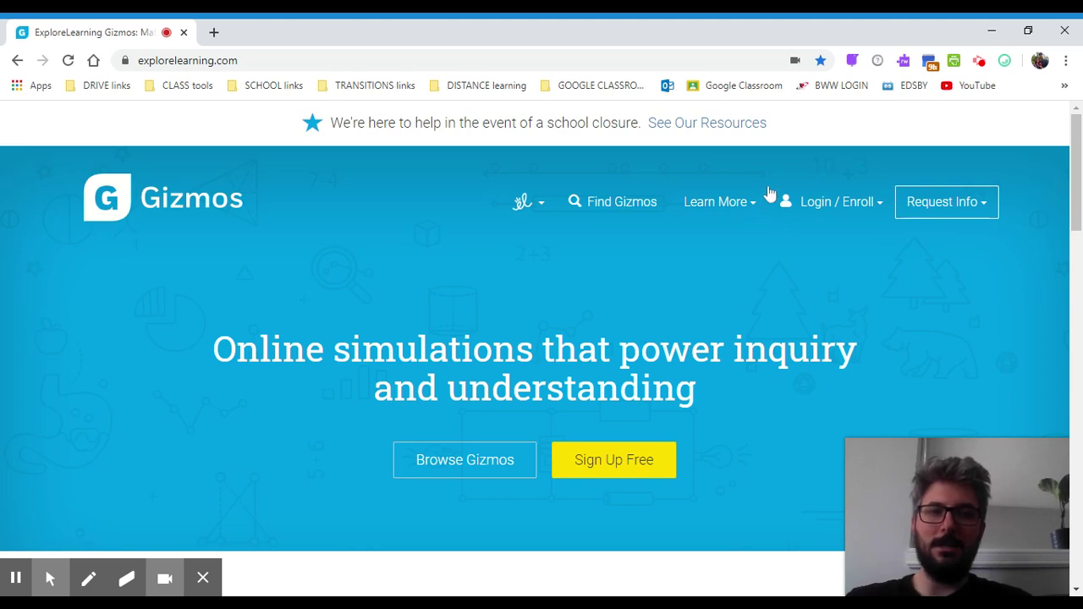
# Paste the class code into the Login / Enroll Class Code box and enroll in the class.
pyautogui.click(859, 203)
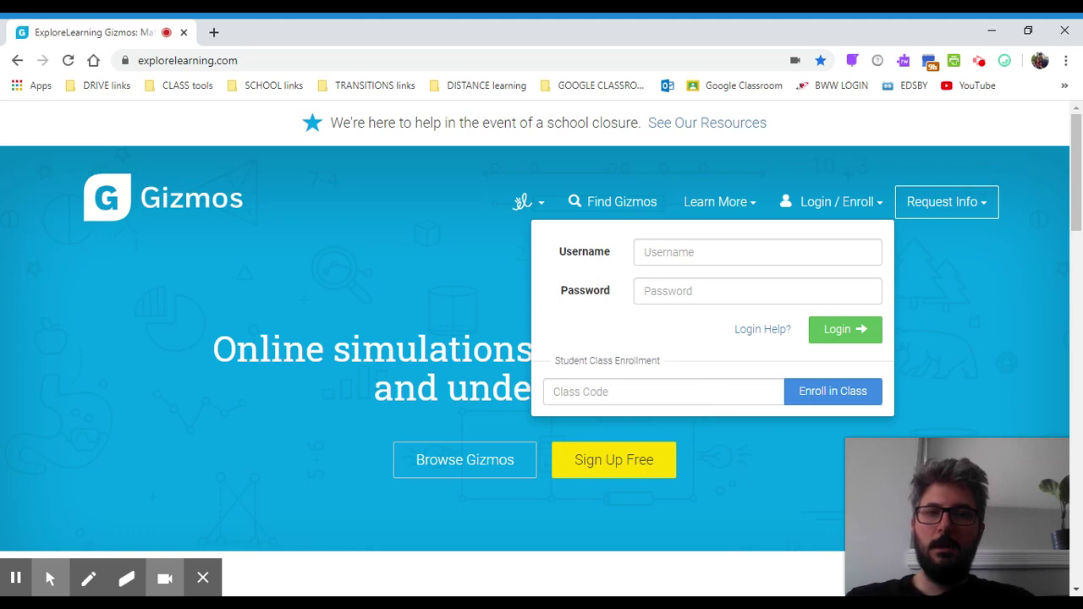
pyautogui.click(612, 392)
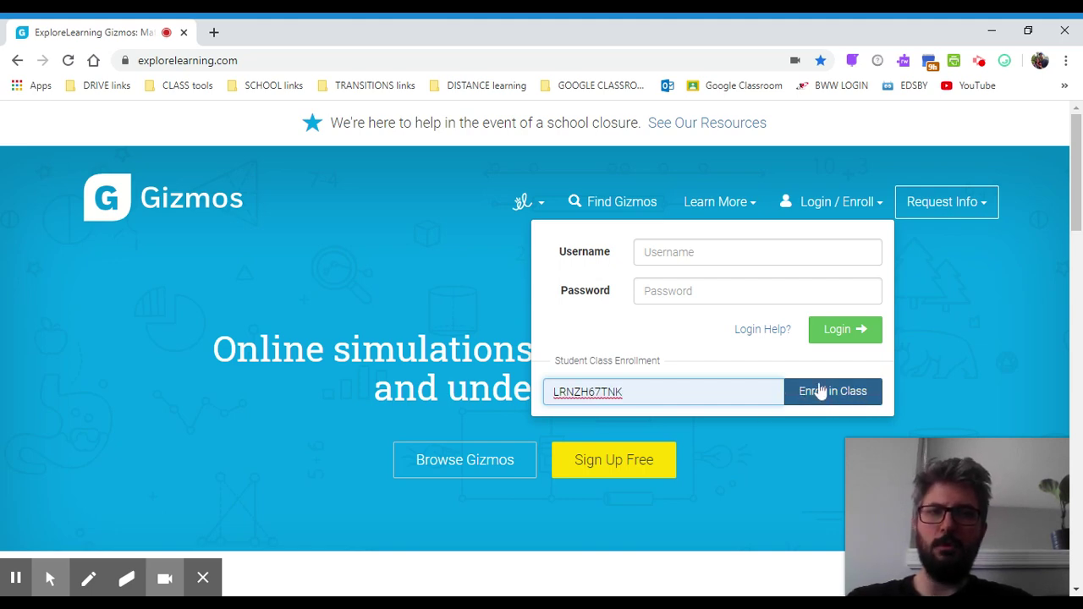
pyautogui.click(825, 396)
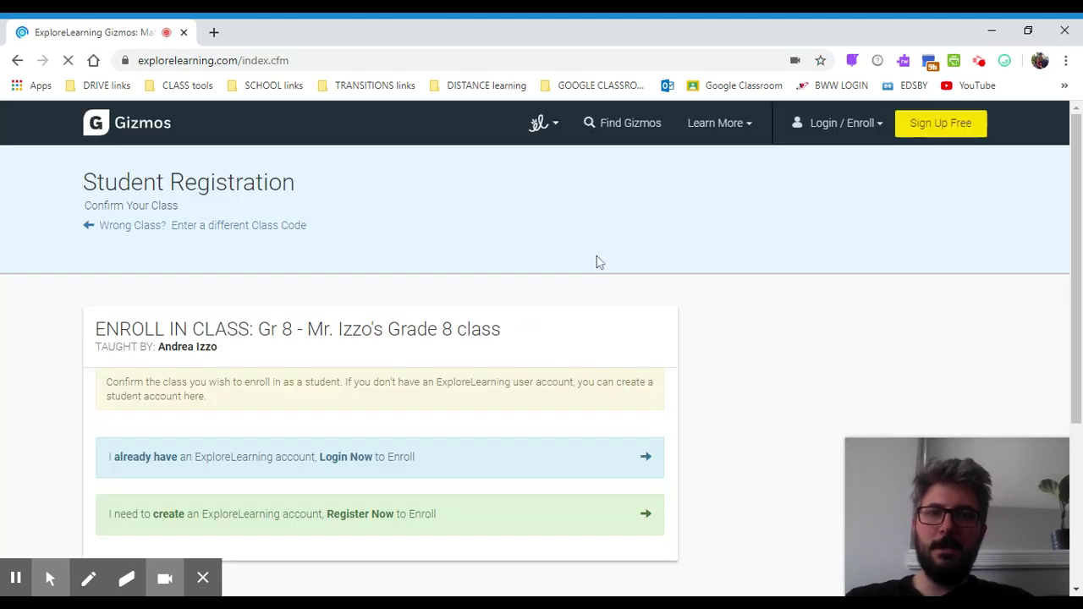
# Choose 'Register Now' to create a new account and highlight the Grade 8 class name.
pyautogui.scroll(-2, 596, 260)
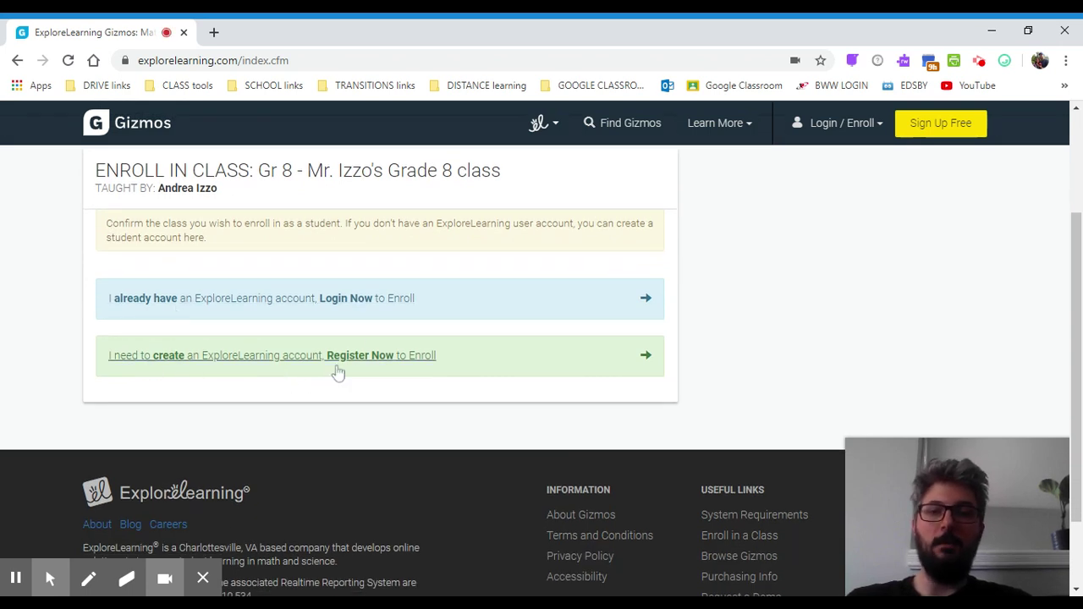
pyautogui.click(192, 361)
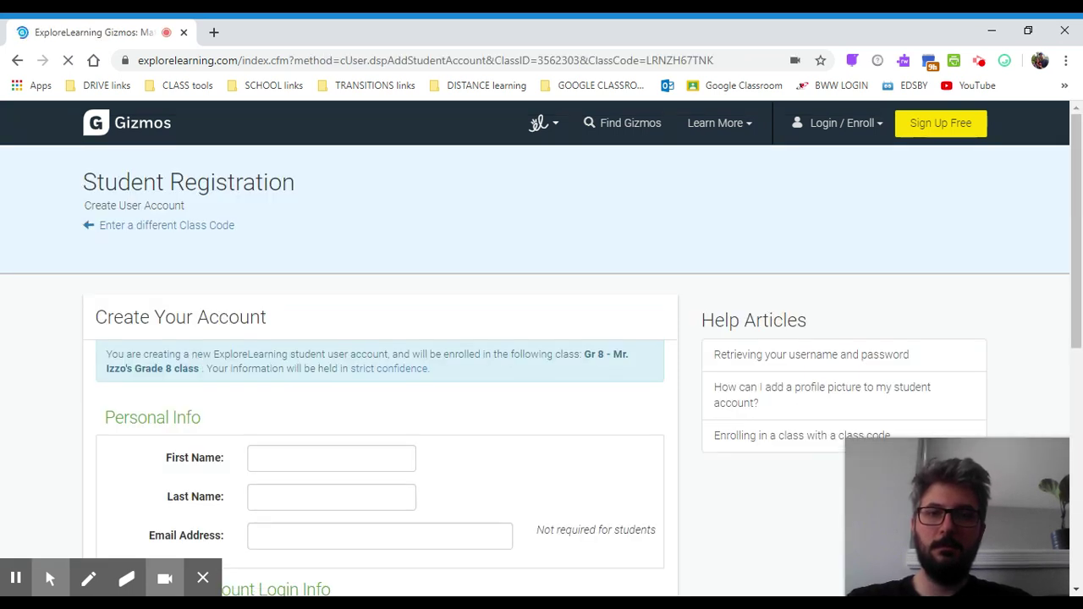
pyautogui.scroll(-3, 429, 337)
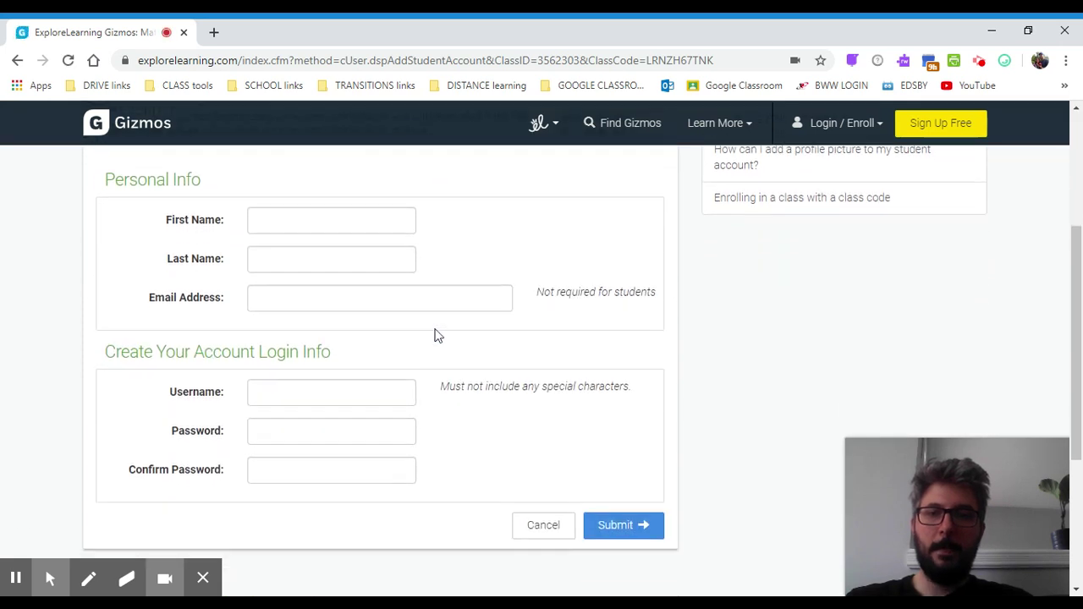
pyautogui.scroll(1, 434, 336)
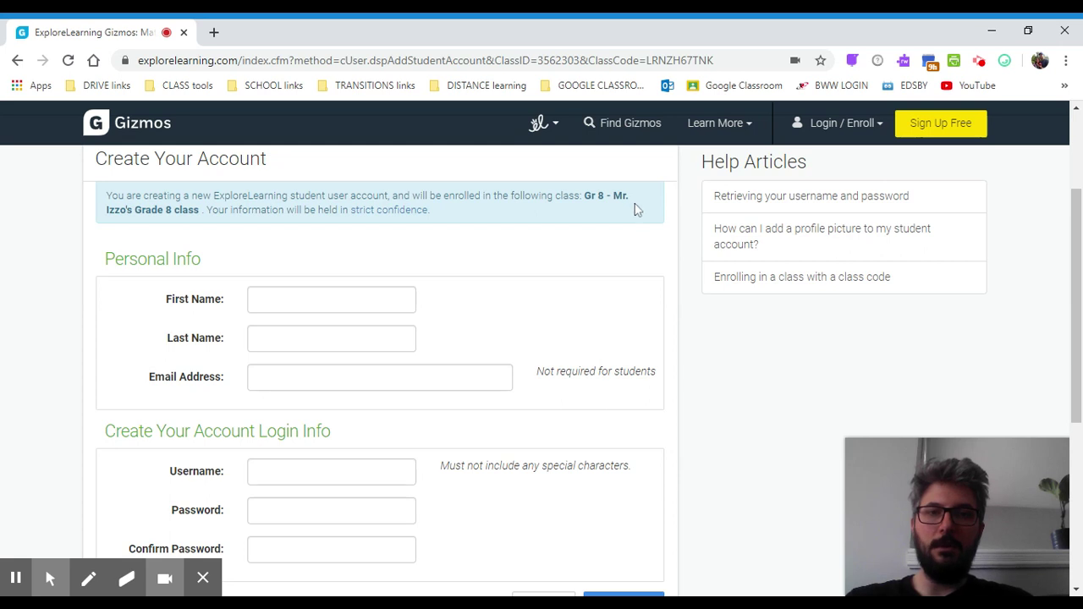
pyautogui.moveTo(584, 196); pyautogui.dragTo(201, 212)
# Enter the student's first name, correcting a typo, and last initial, then scroll to the login fields.
pyautogui.click(304, 299)
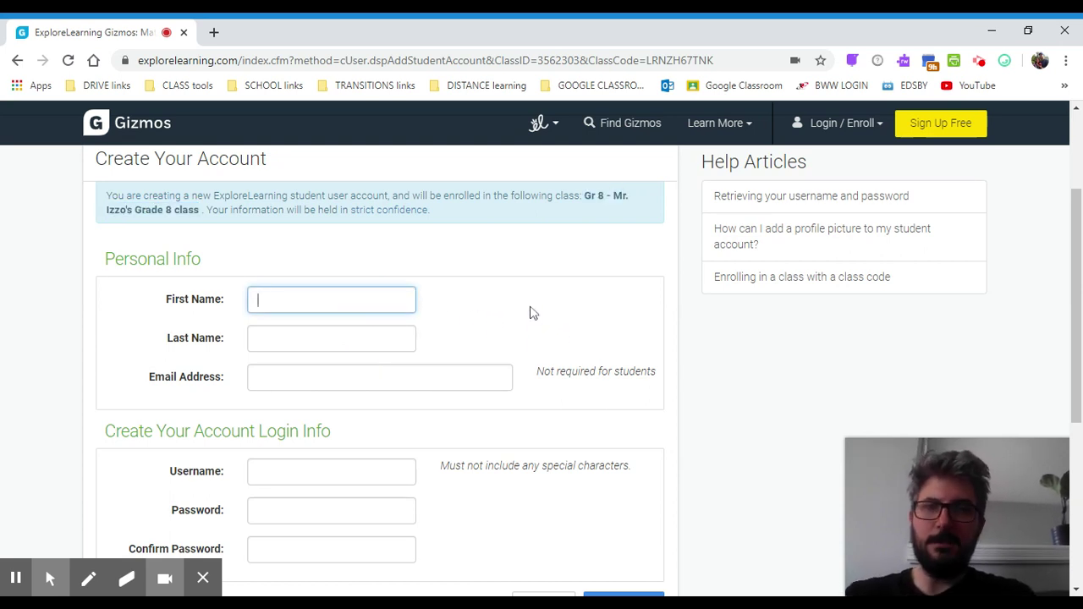
pyautogui.write('Billy Bob')
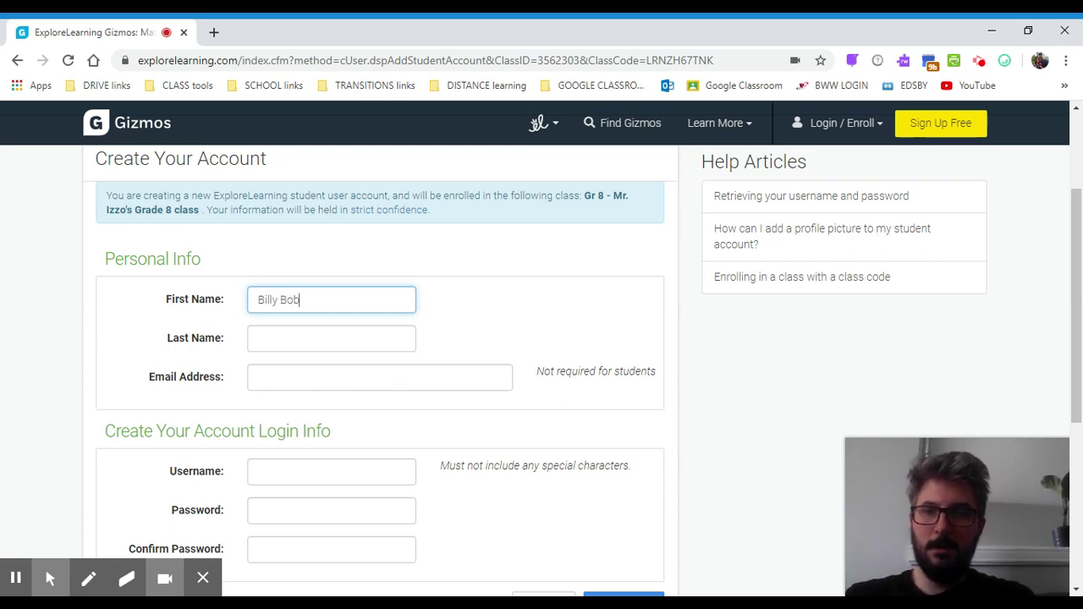
pyautogui.click(331, 339)
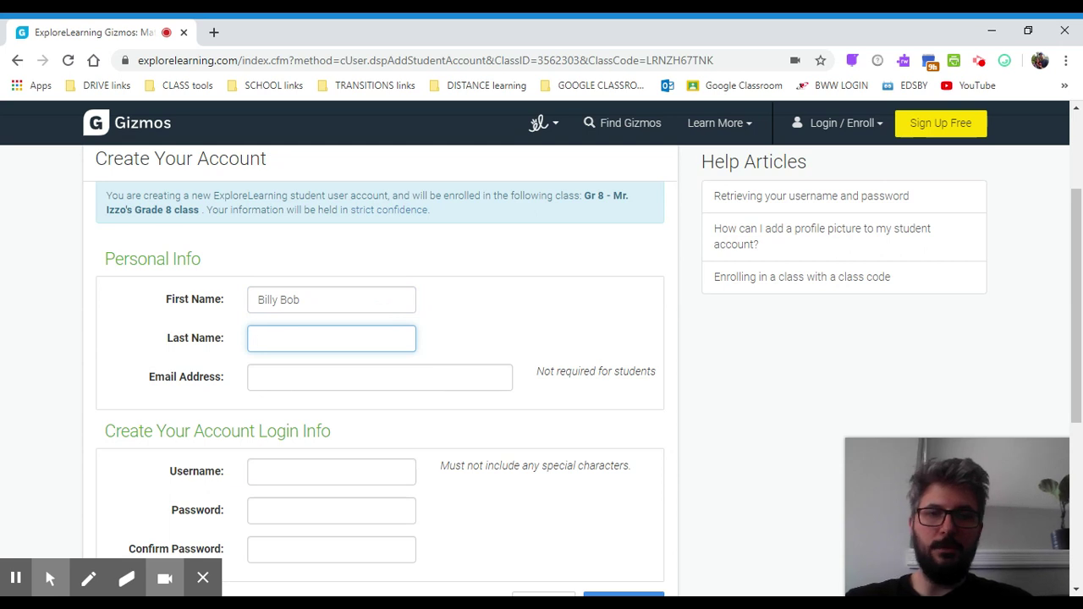
pyautogui.write('J')
pyautogui.click(440, 354)
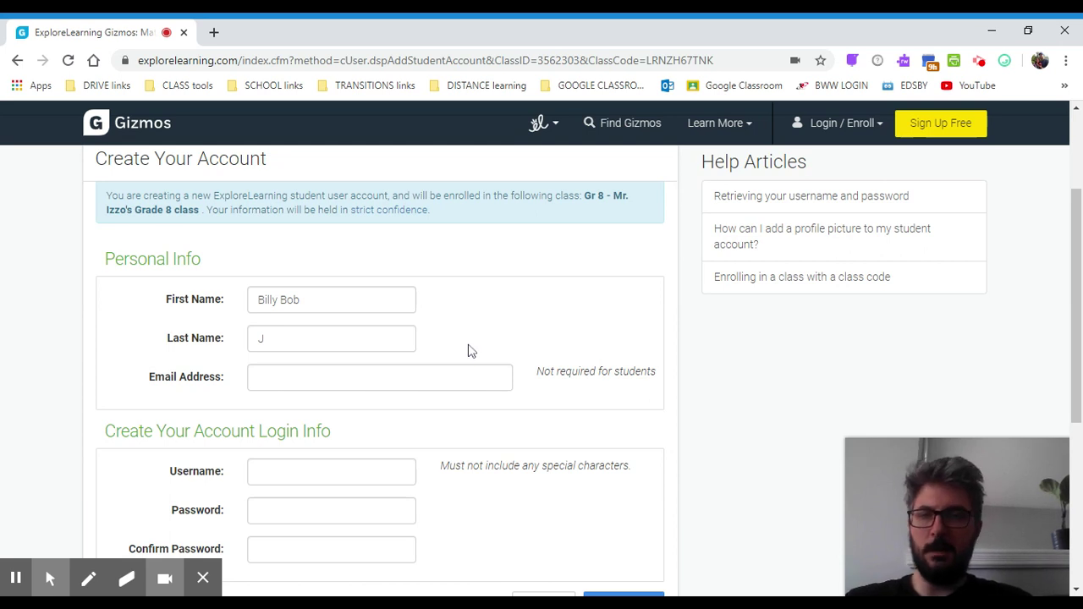
pyautogui.scroll(-1, 472, 350)
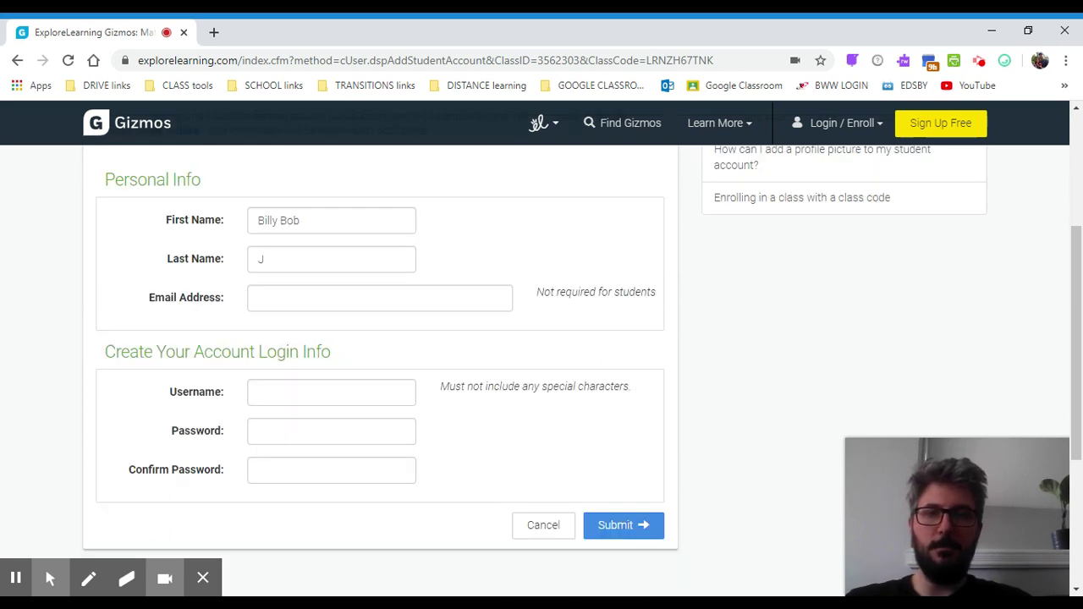
pyautogui.scroll(-1, 462, 281)
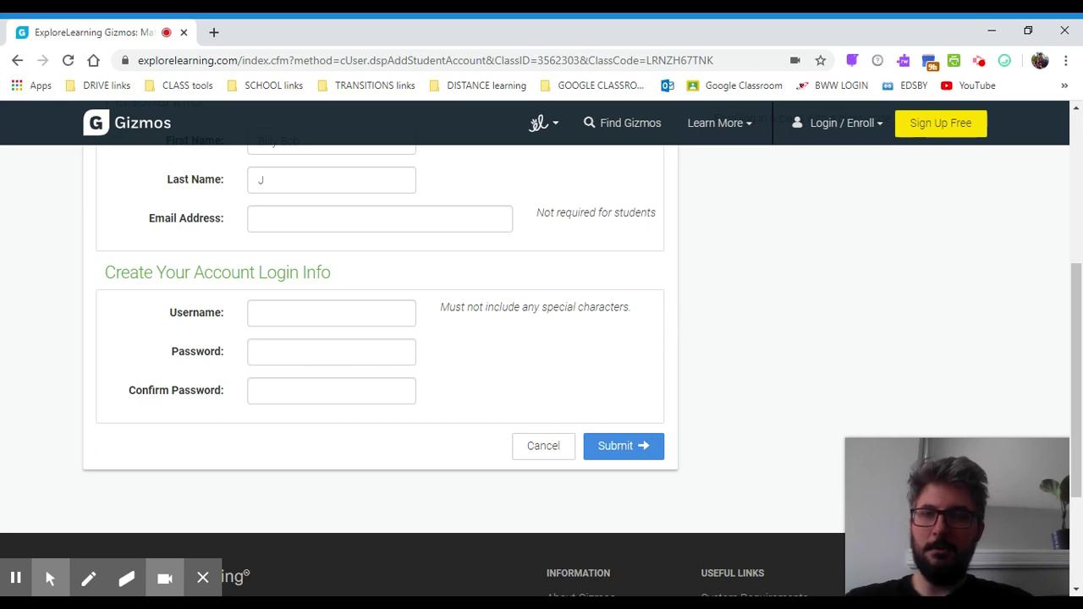
# Enter the student's username, password and password confirmation, then submit the registration.
pyautogui.click(331, 313)
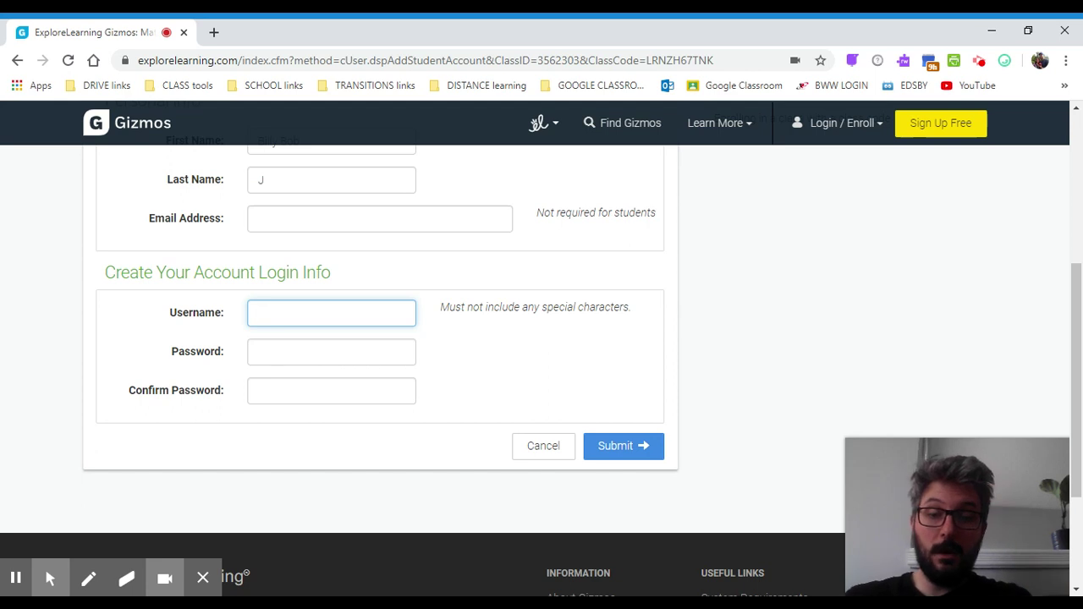
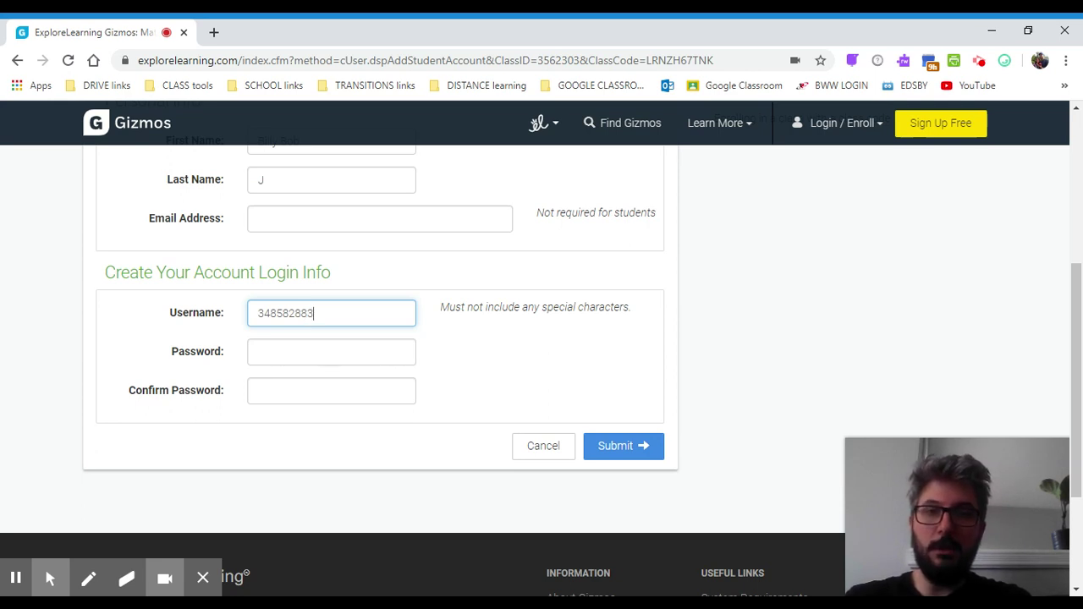
pyautogui.click(304, 352)
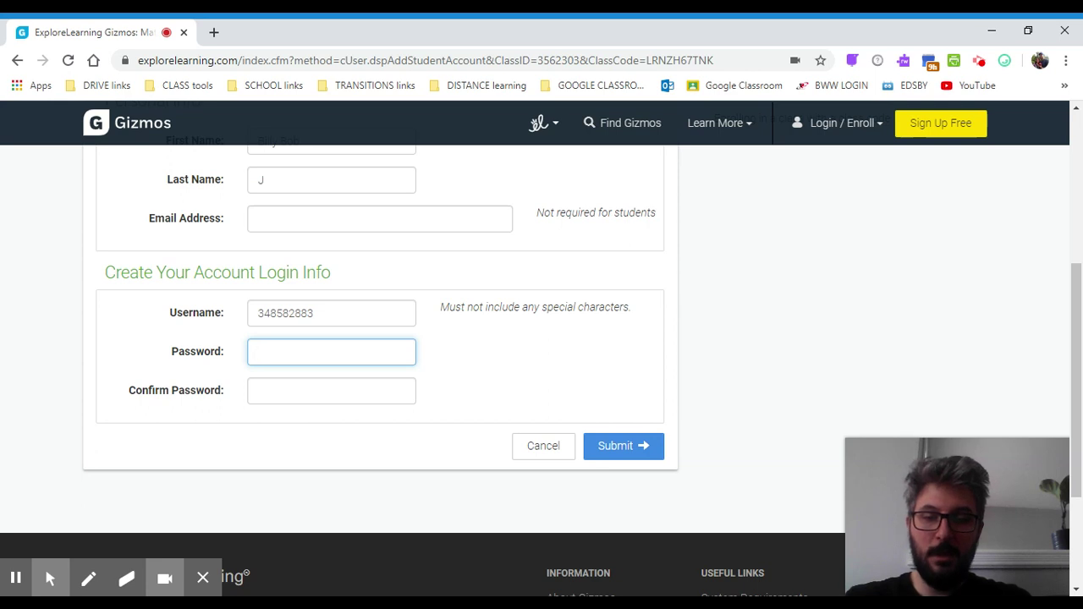
pyautogui.write('••••')
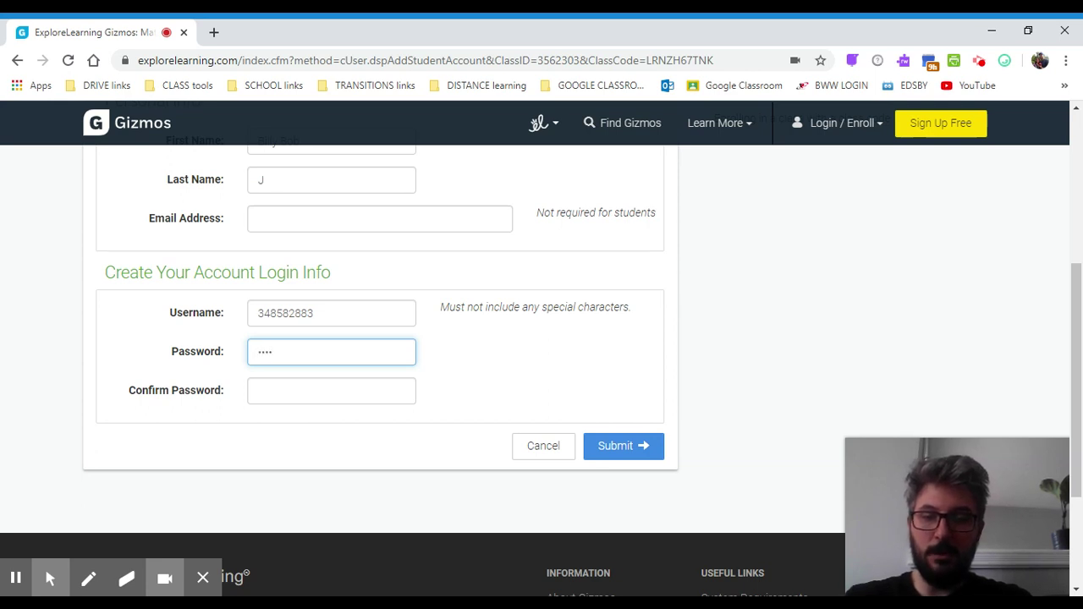
pyautogui.write('•')
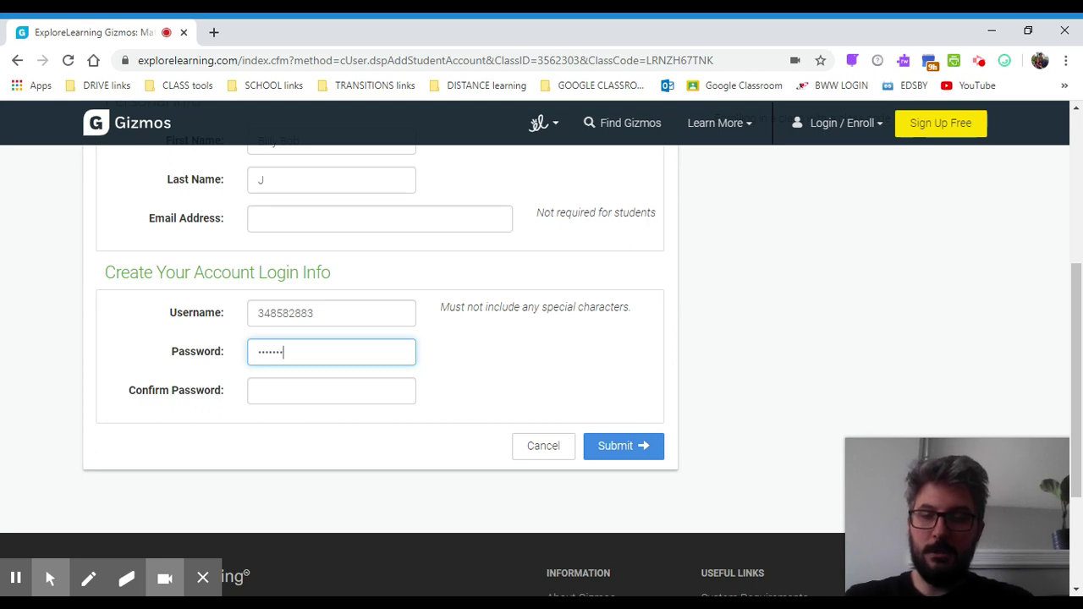
pyautogui.write('•')
pyautogui.click(295, 390)
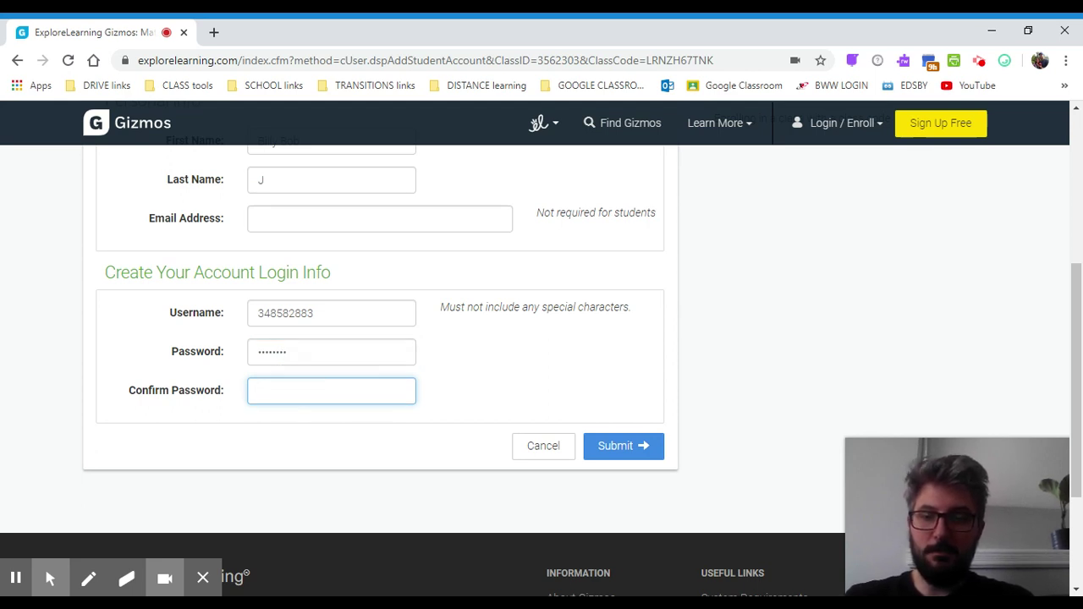
pyautogui.write('•••••••')
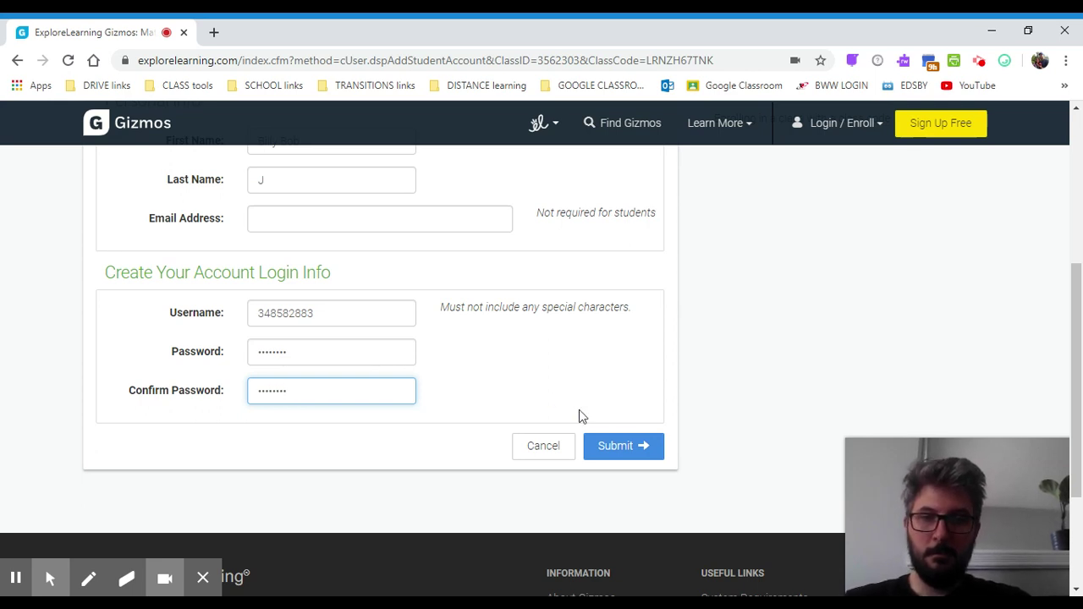
pyautogui.click(614, 443)
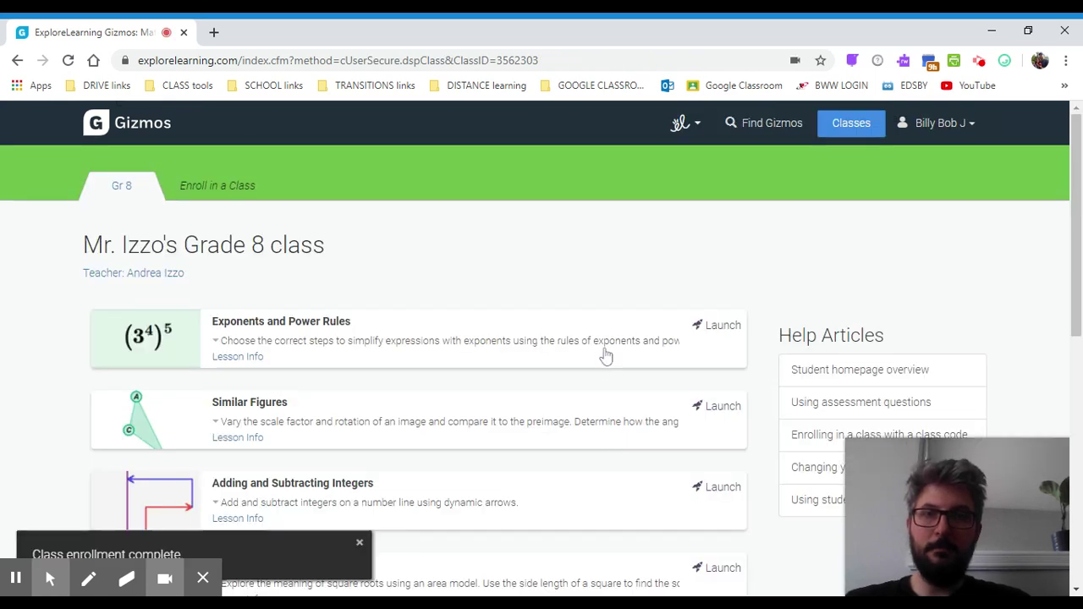
# Browse the Grade 8 class's Gizmo list and launch Exponents and Power Rules.
pyautogui.scroll(-1, 605, 356)
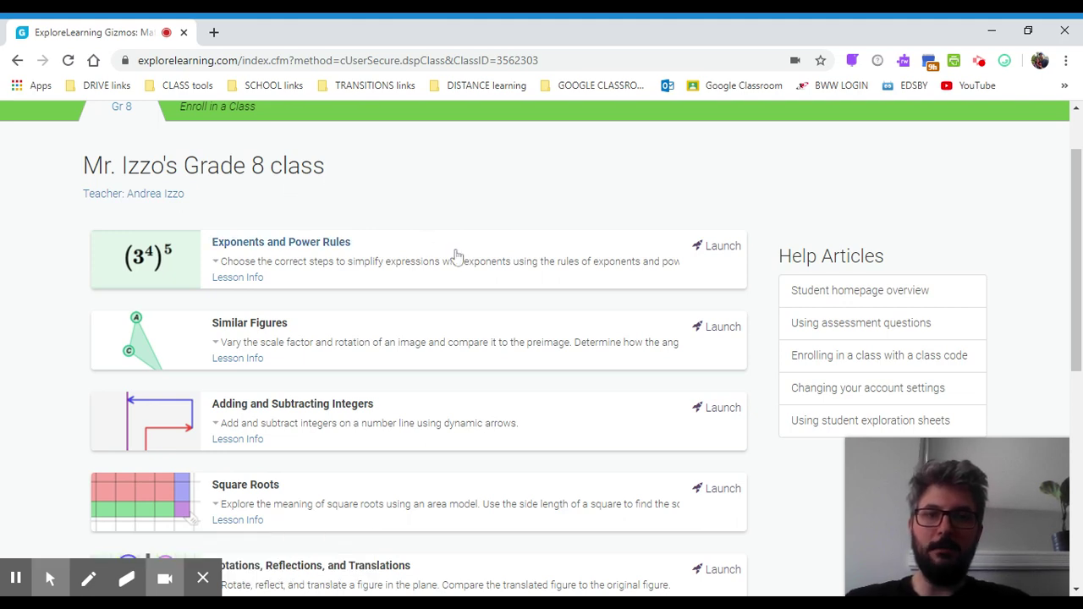
pyautogui.scroll(-1, 454, 255)
pyautogui.scroll(-1, 454, 256)
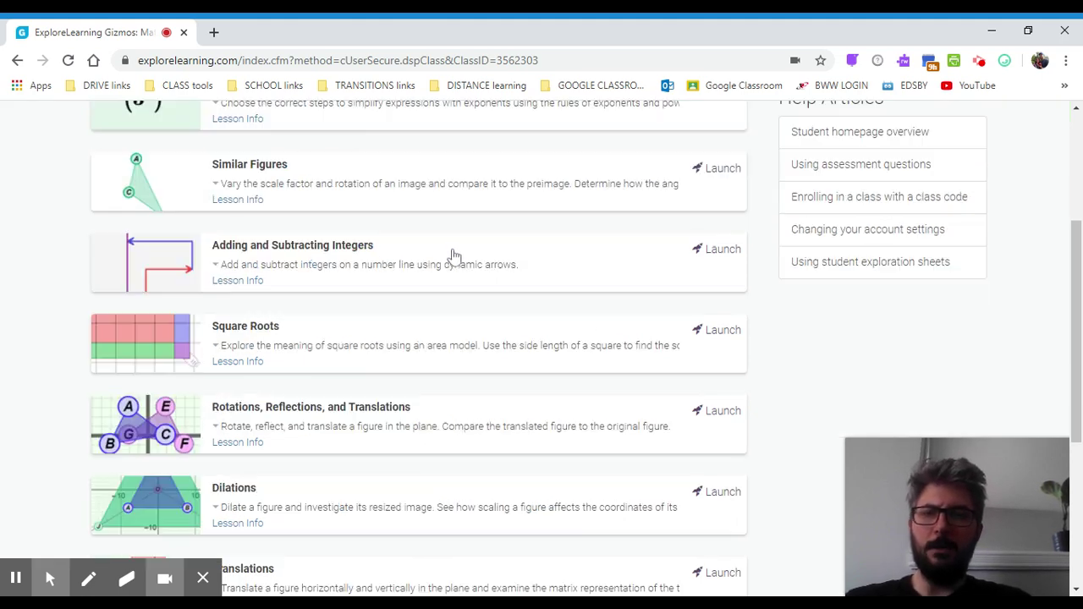
pyautogui.scroll(-2, 454, 256)
pyautogui.scroll(2, 454, 256)
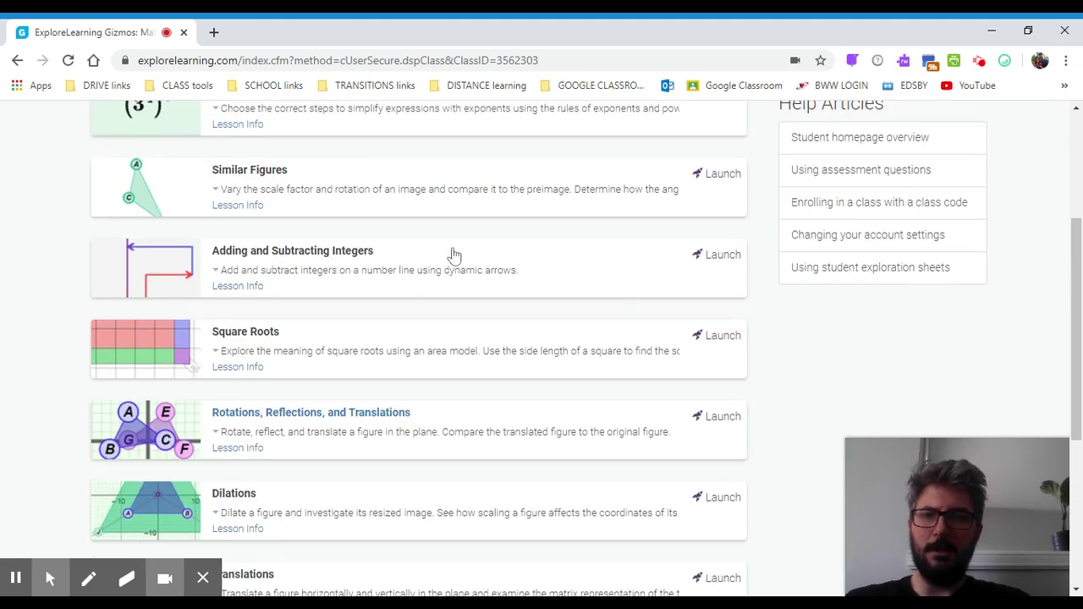
pyautogui.scroll(1, 455, 256)
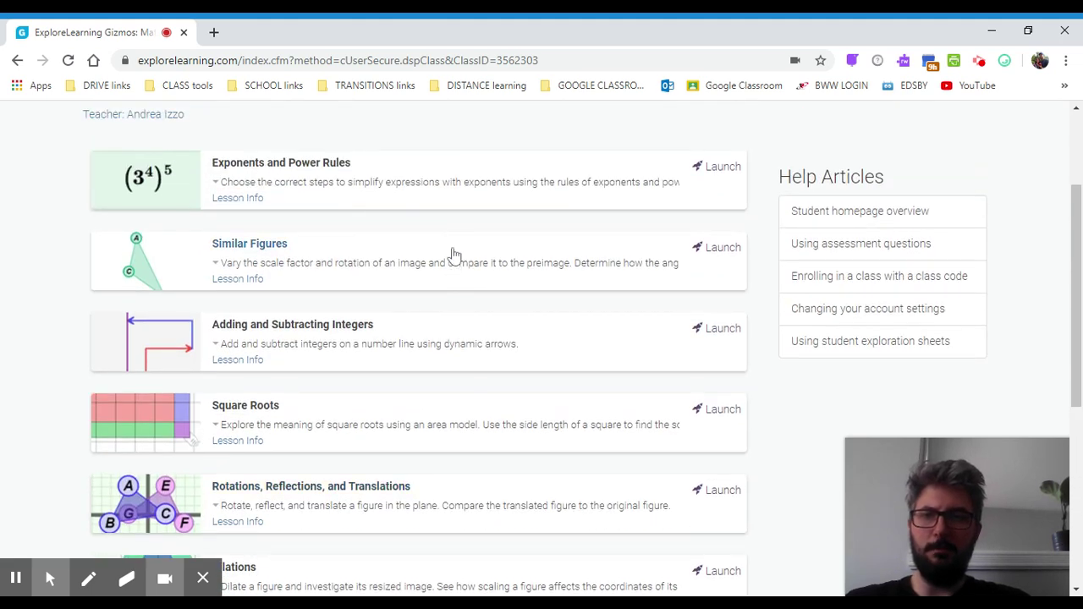
pyautogui.click(720, 169)
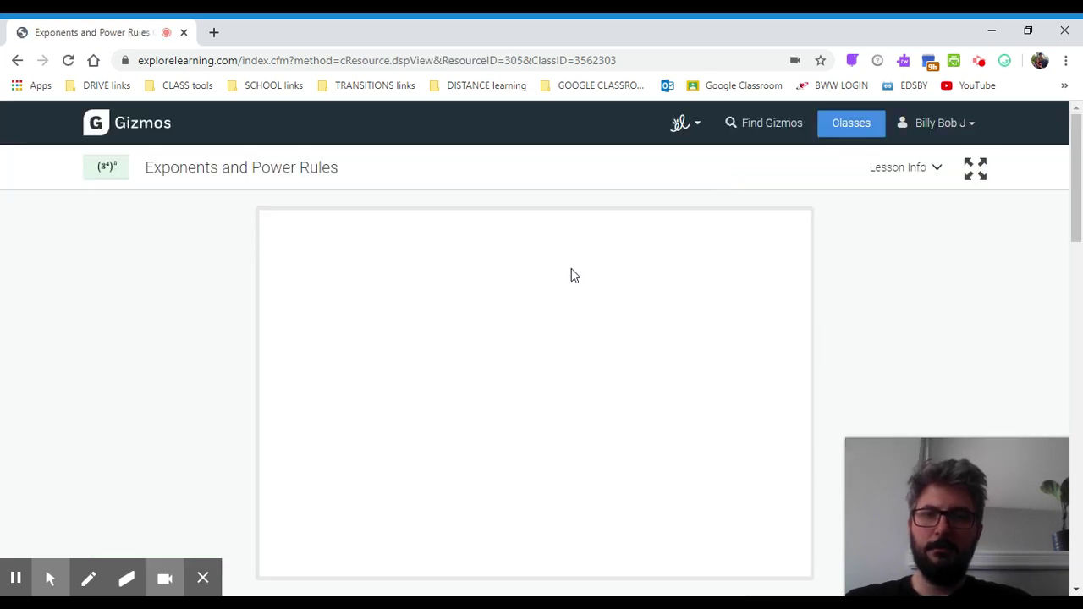
# Show and then hide the gizmo's Lesson Info description and materials.
pyautogui.scroll(-1, 572, 270)
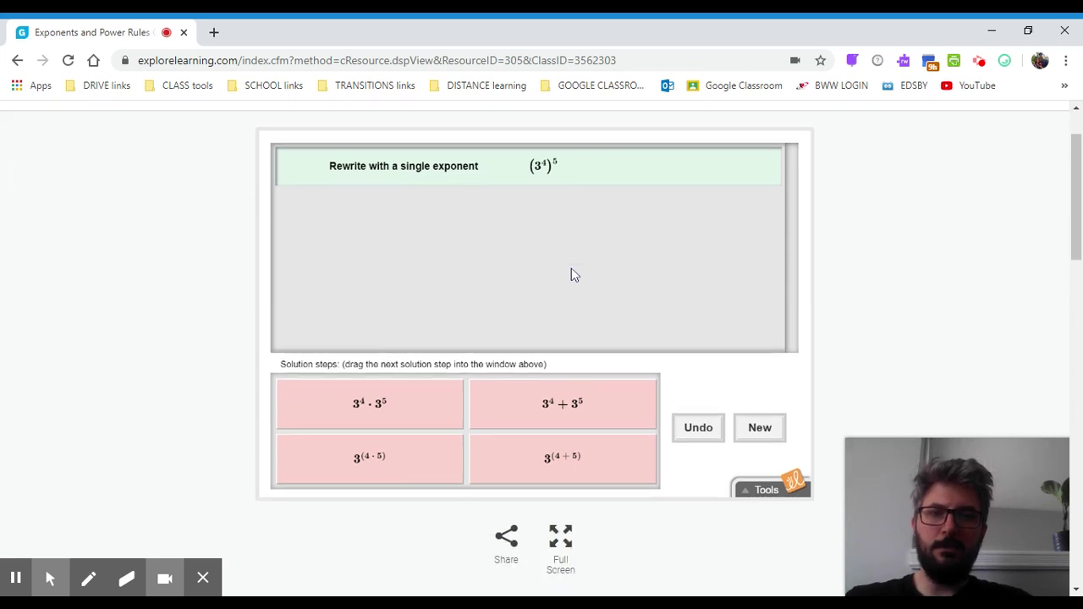
pyautogui.scroll(1, 571, 275)
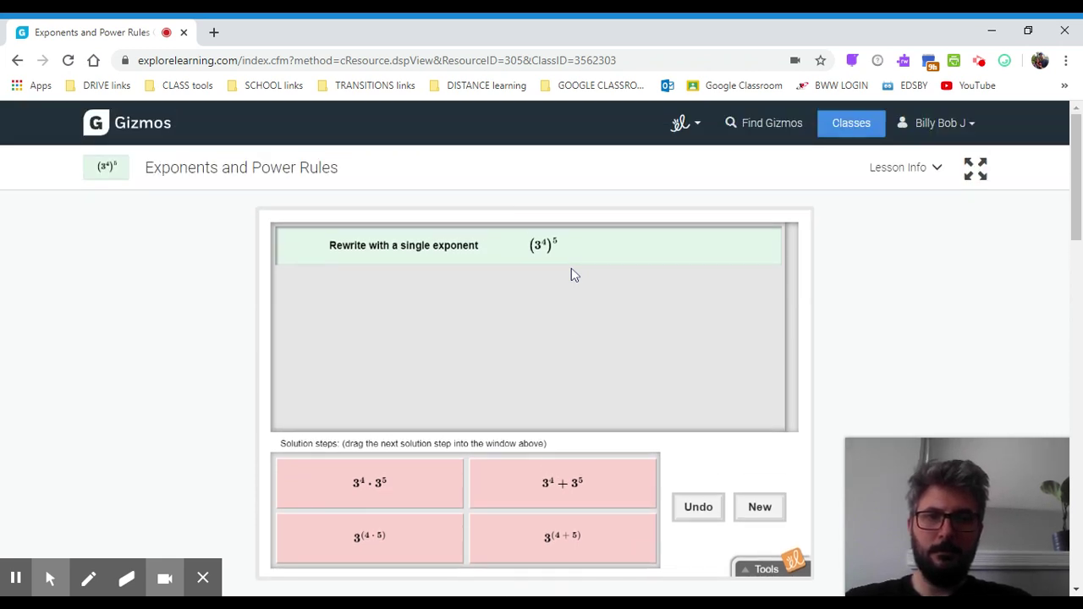
pyautogui.click(925, 165)
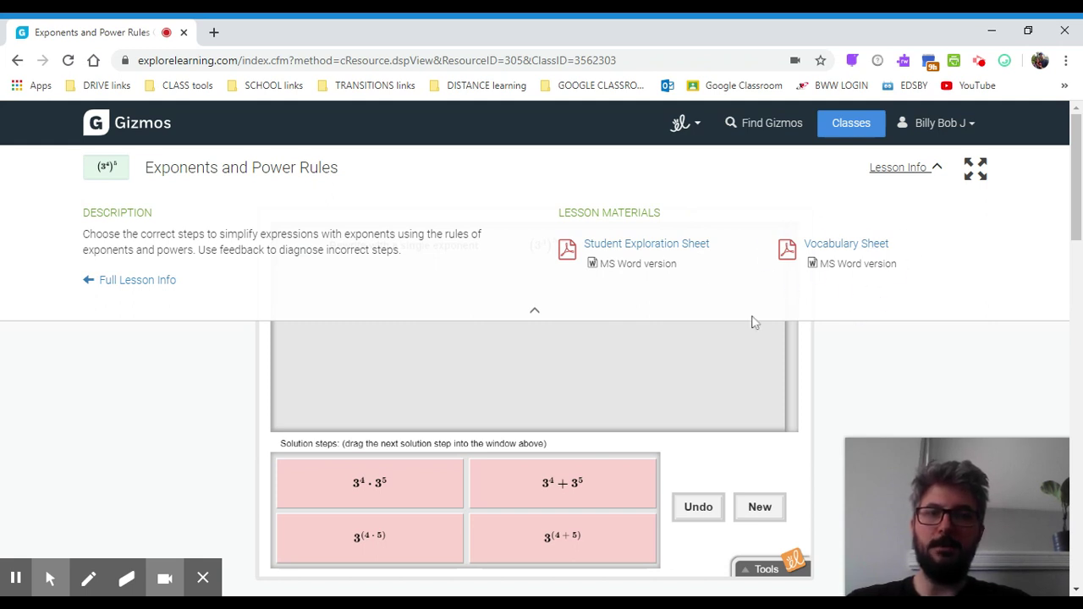
pyautogui.click(915, 171)
# View the (3⁴)⁵ simulation in full screen, then exit back to the page.
pyautogui.scroll(-2, 762, 280)
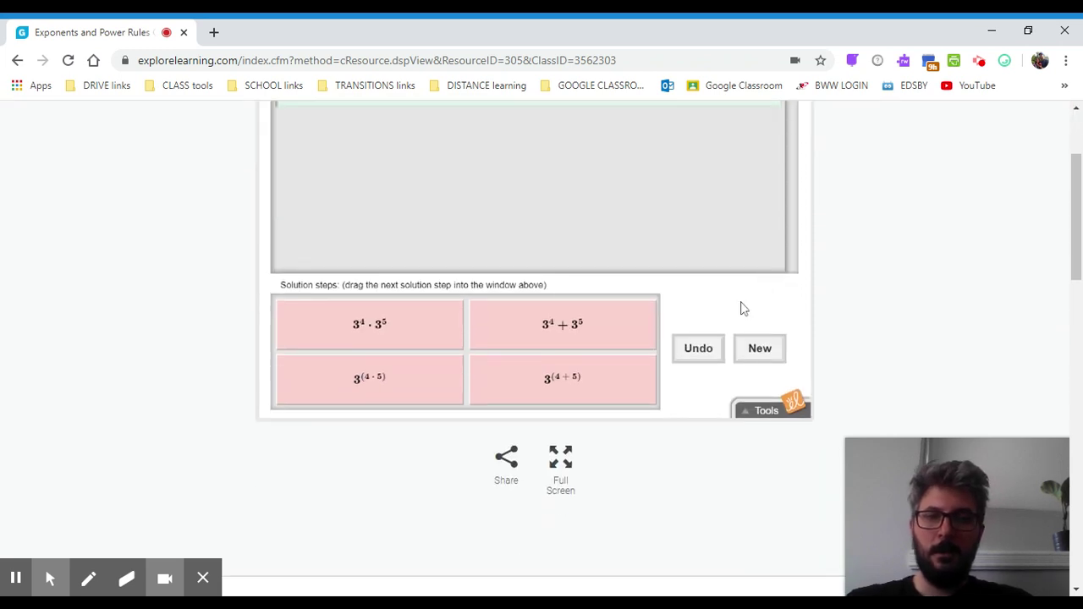
pyautogui.scroll(-1, 570, 416)
pyautogui.click(564, 379)
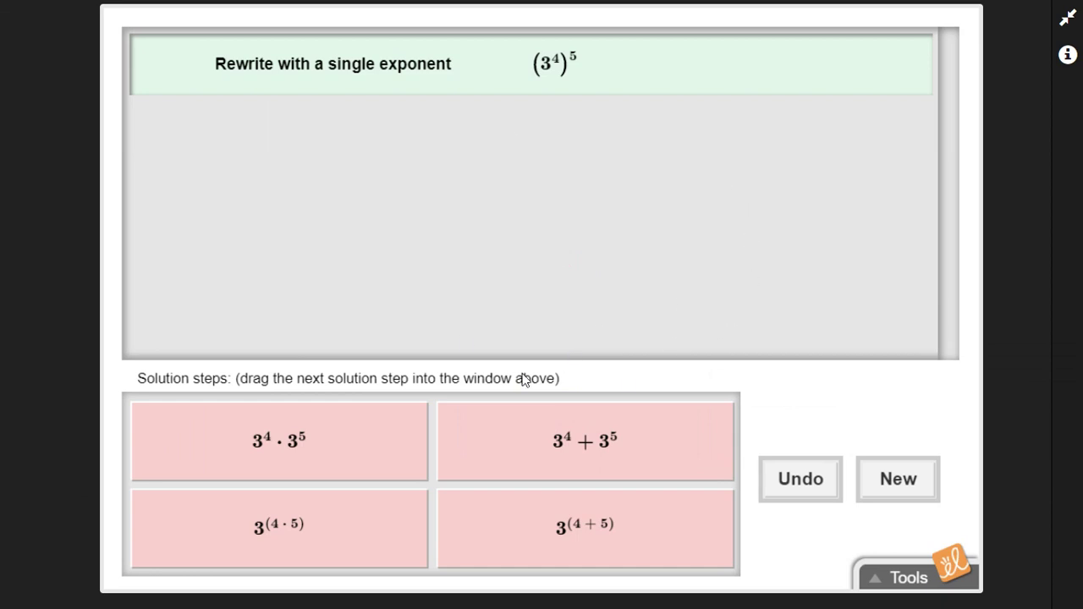
pyautogui.press('Escape')
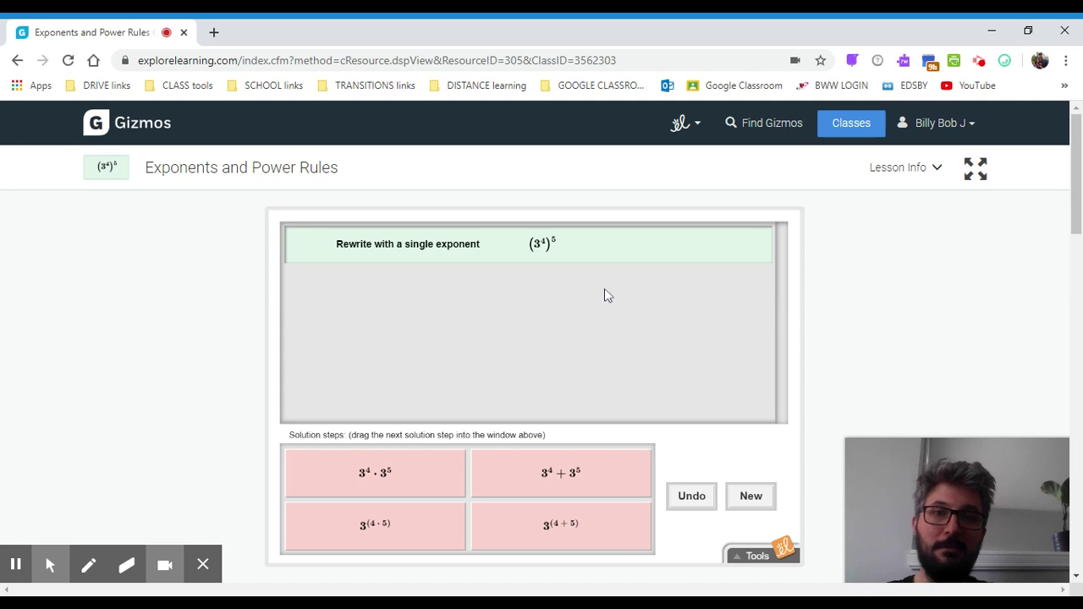
pyautogui.scroll(-1, 604, 295)
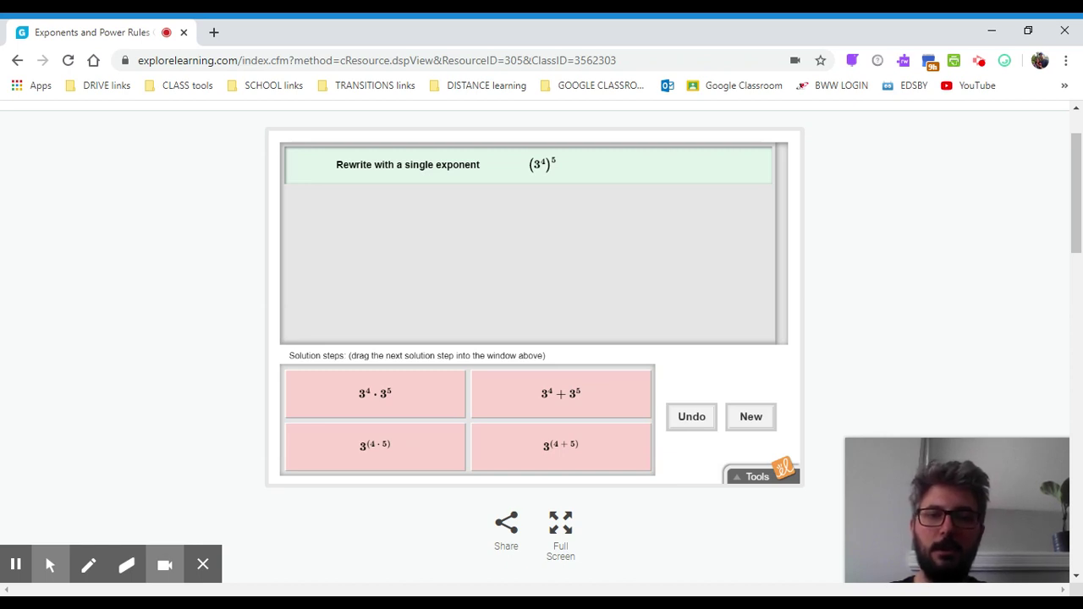
pyautogui.click(755, 479)
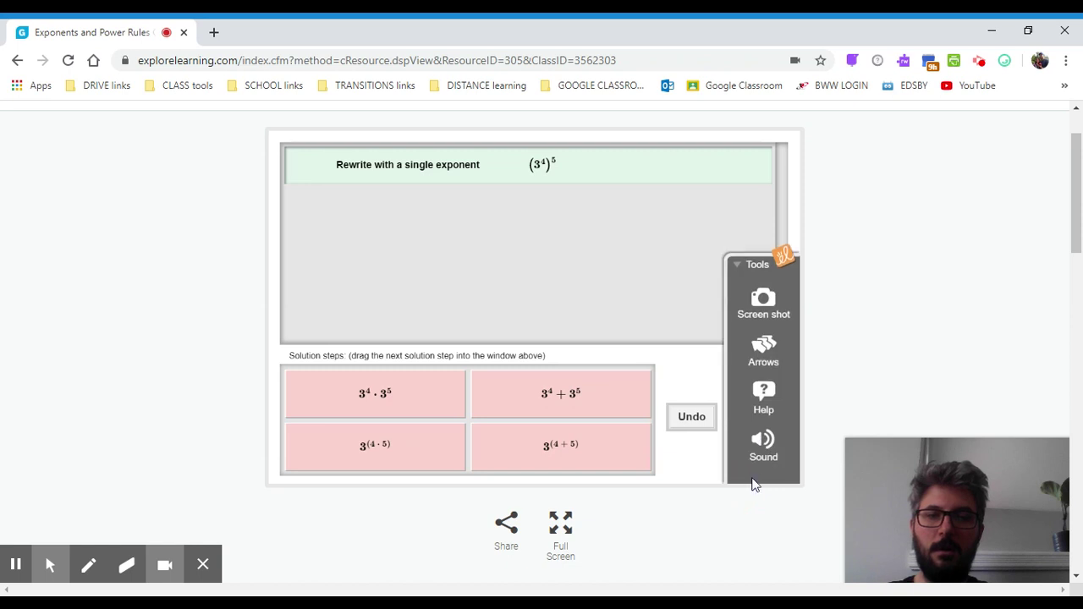
pyautogui.click(765, 399)
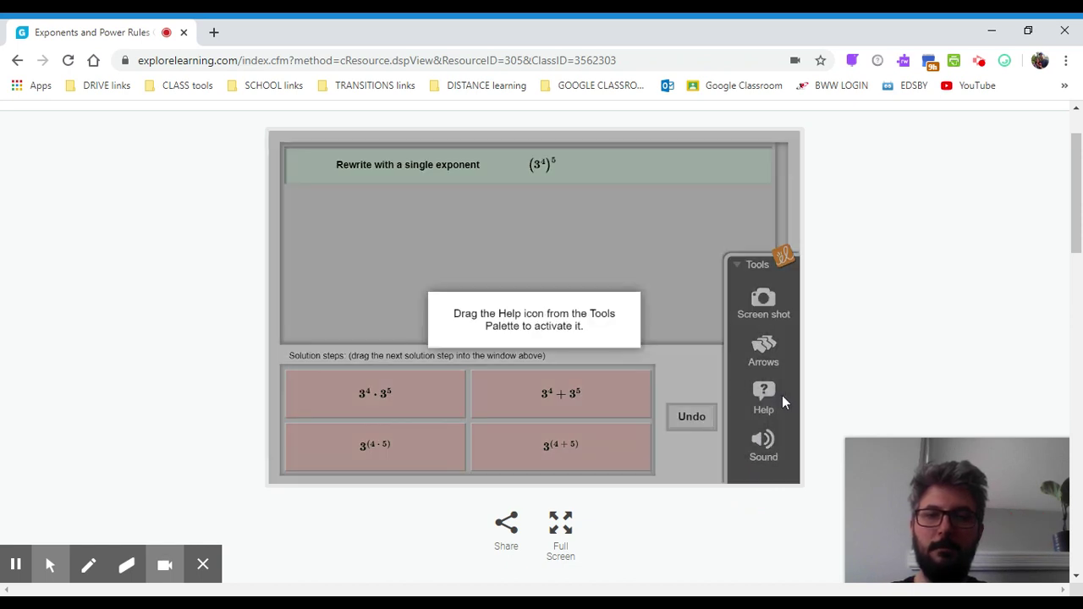
pyautogui.click(988, 338)
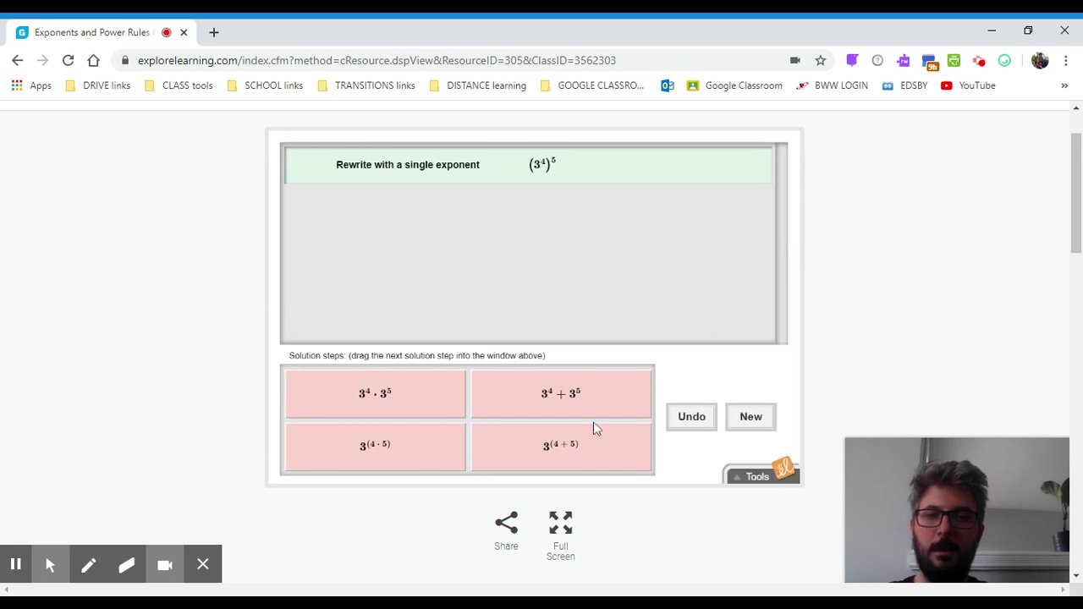
pyautogui.scroll(2, 800, 373)
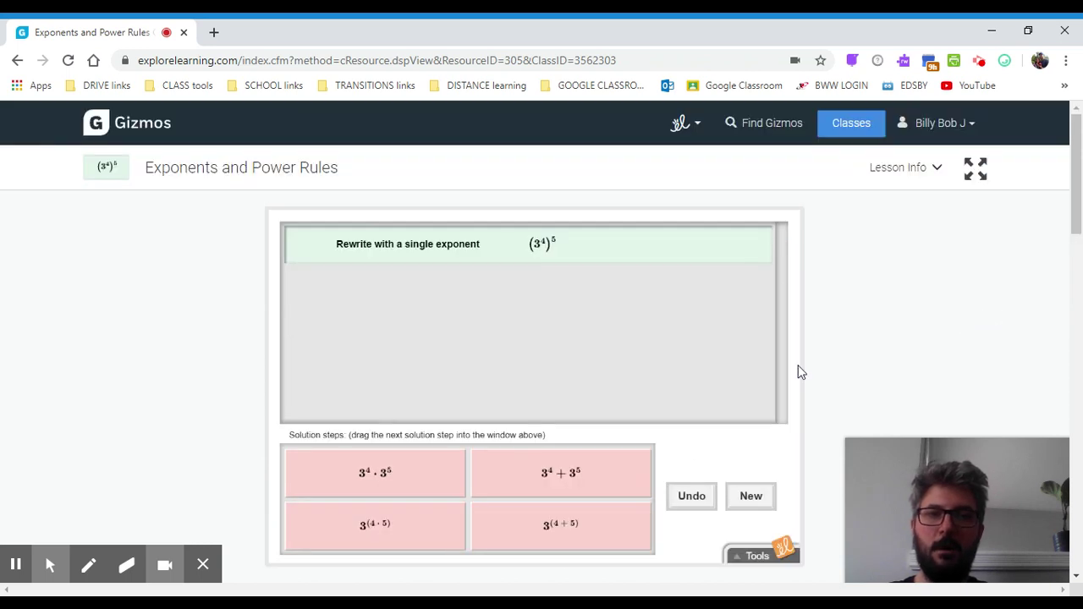
pyautogui.scroll(-1, 885, 278)
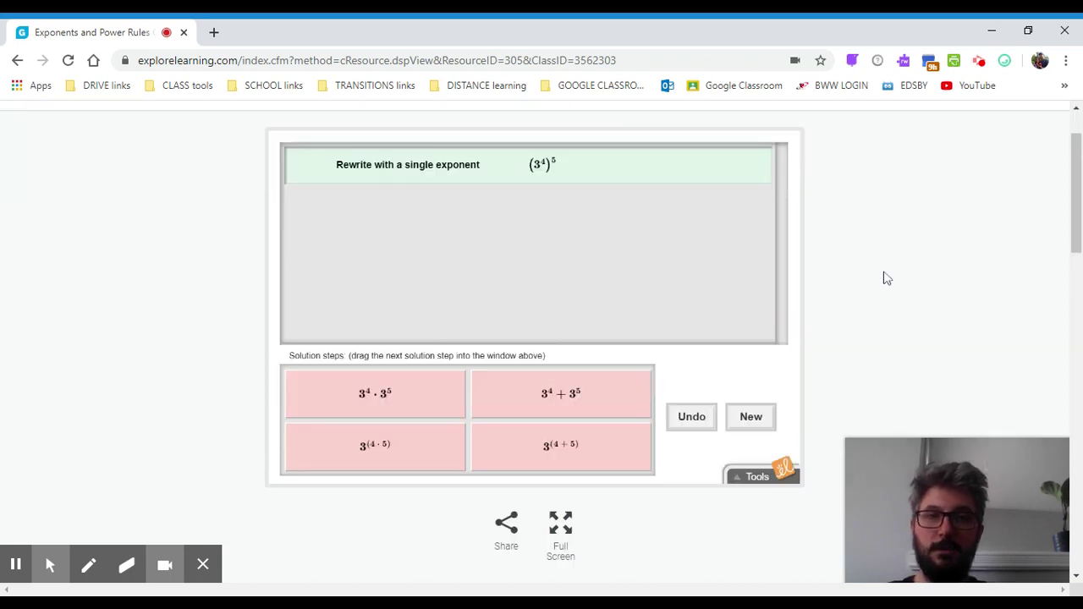
pyautogui.scroll(-4, 885, 279)
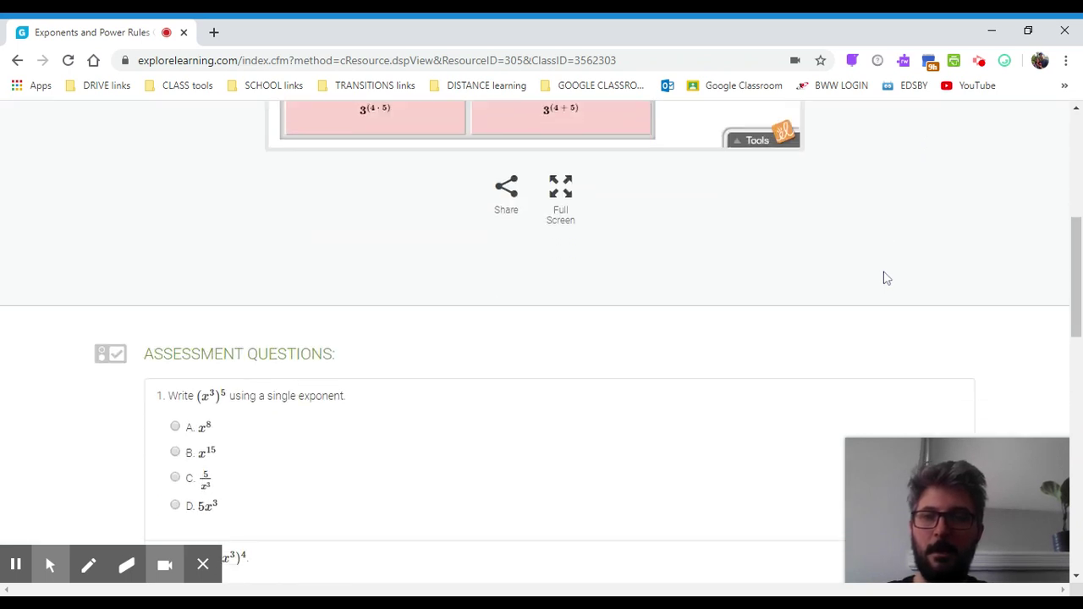
pyautogui.scroll(-4, 885, 278)
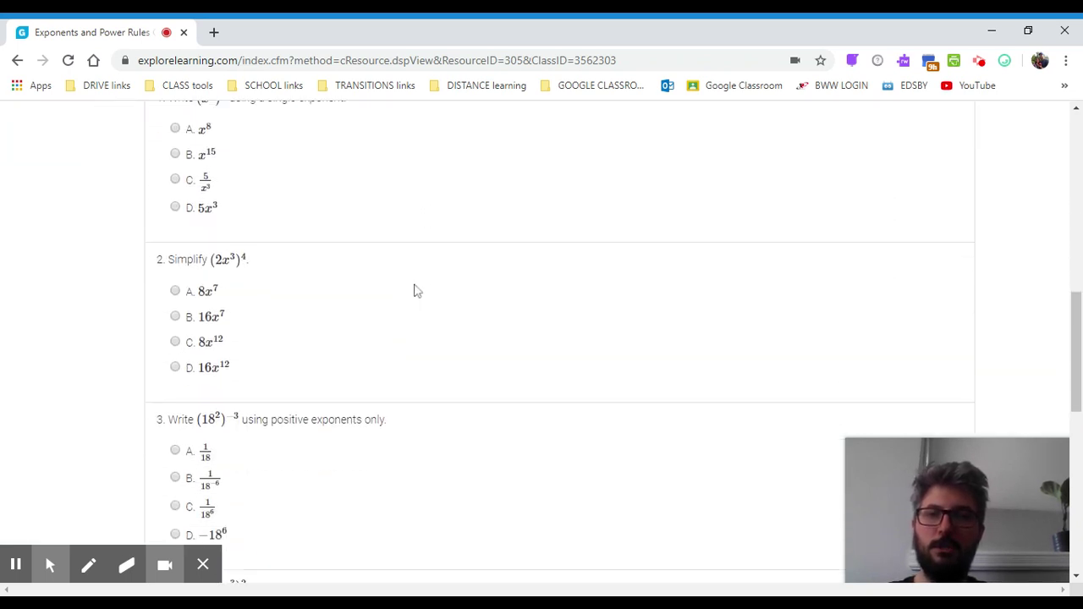
pyautogui.scroll(-5, 414, 290)
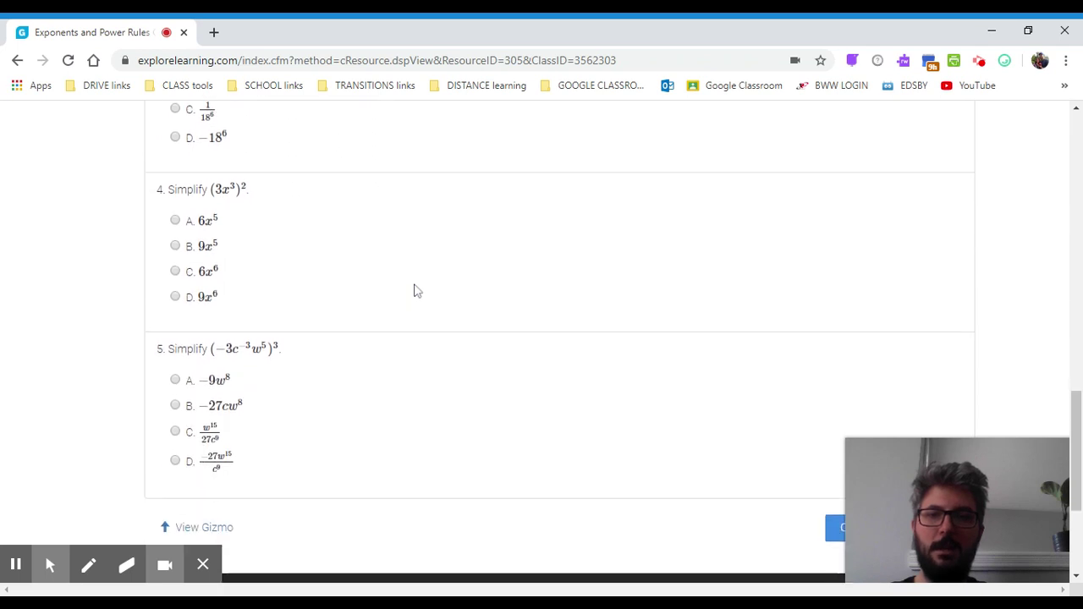
pyautogui.scroll(-3, 415, 291)
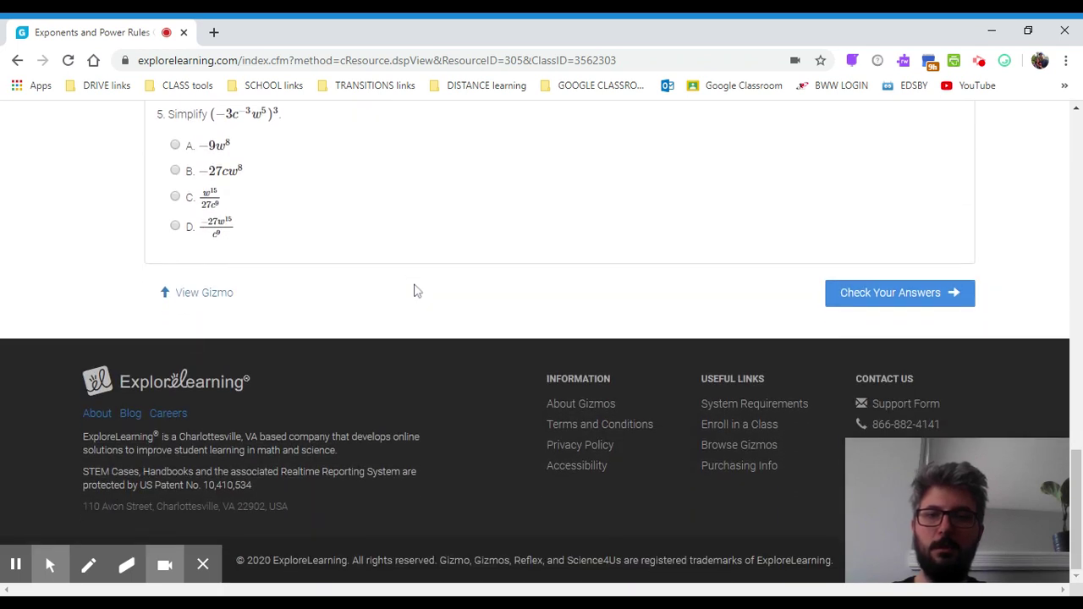
pyautogui.scroll(15, 415, 290)
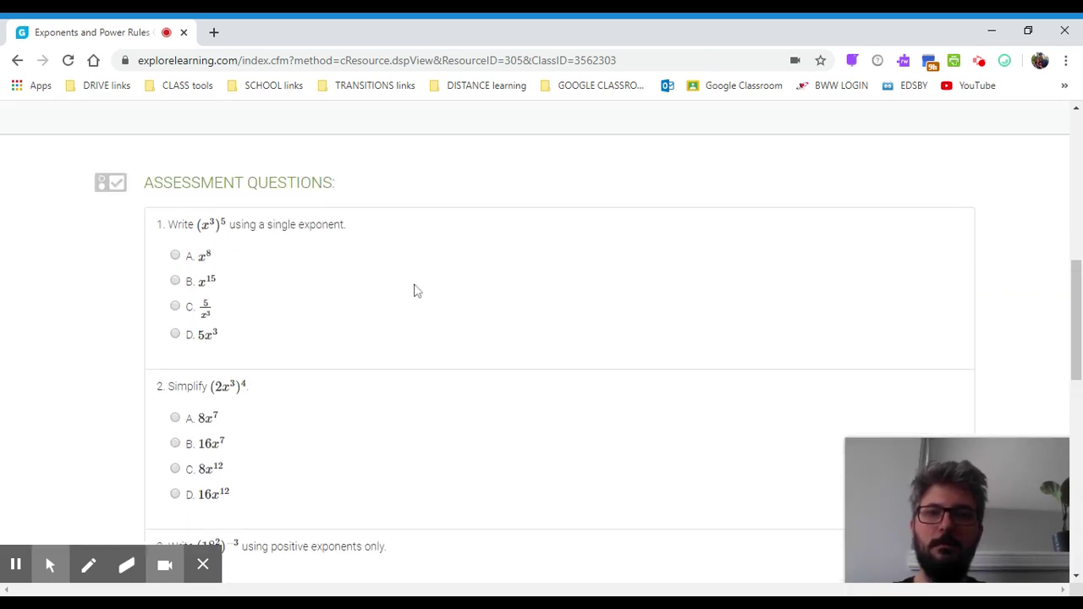
pyautogui.scroll(4, 416, 290)
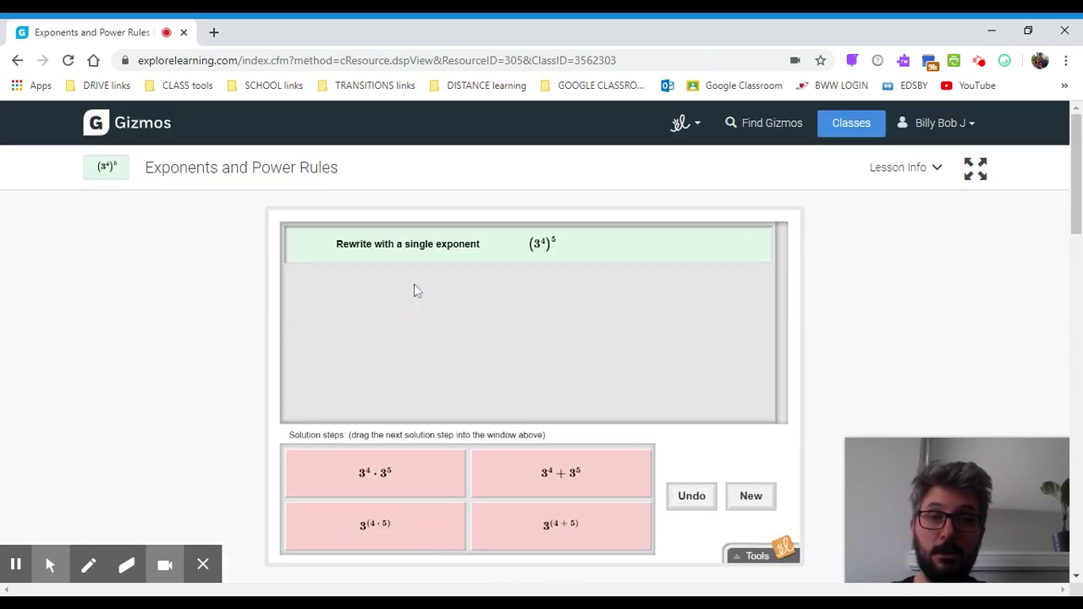